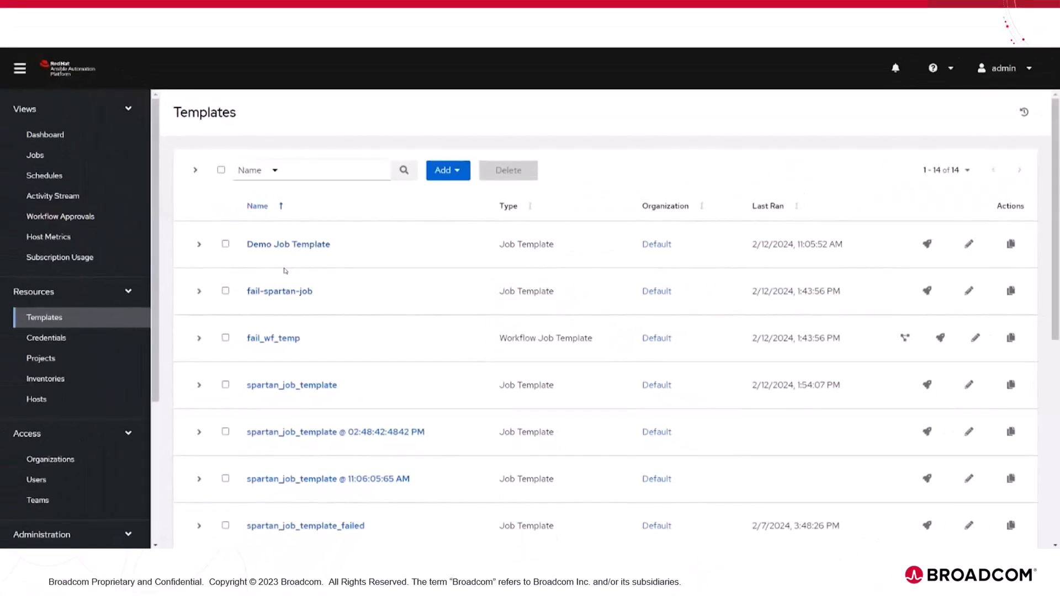
Step: Open the details of the Demo Job Template and check the explanation of its Playbook field
{"action": "left_click", "coordinate": [280, 245]}
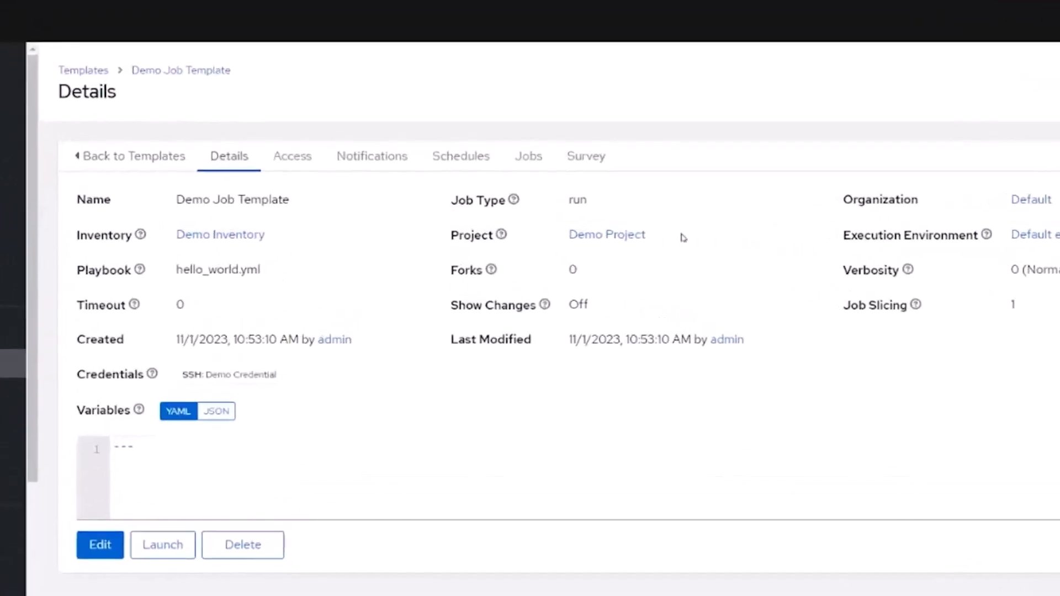
{"action": "left_click", "coordinate": [139, 272]}
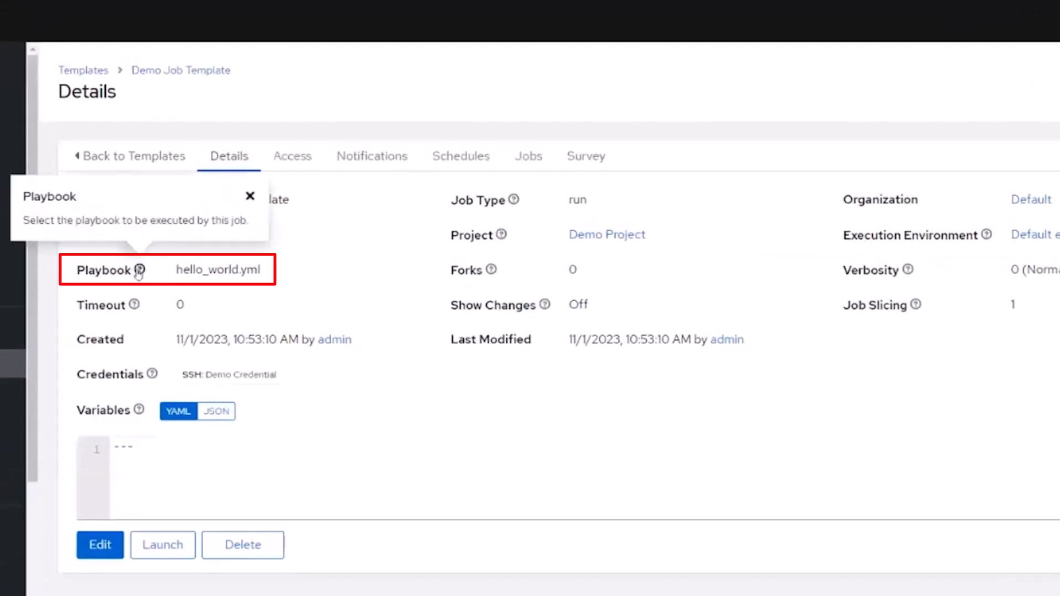
{"action": "left_click", "coordinate": [318, 277]}
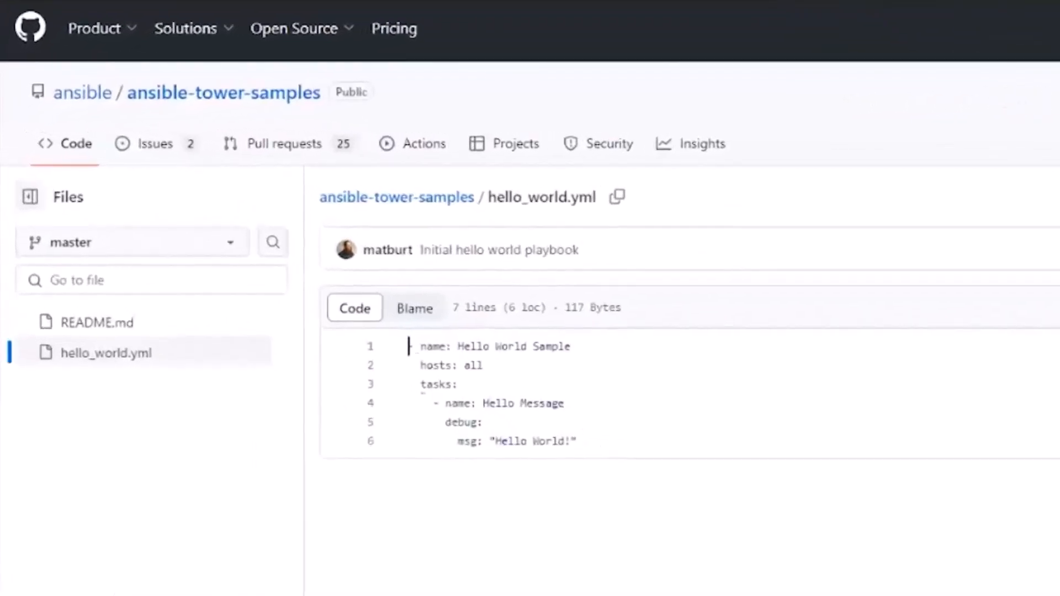
Step: Examine the tasks and the debug message in the hello_world.yml playbook in the ansible-tower-samples repository on GitHub
{"action": "left_click_drag", "start_coordinate": [409, 381], "coordinate": [496, 403]}
{"action": "left_click", "coordinate": [577, 442]}
{"action": "left_click_drag", "start_coordinate": [577, 441], "coordinate": [456, 441]}
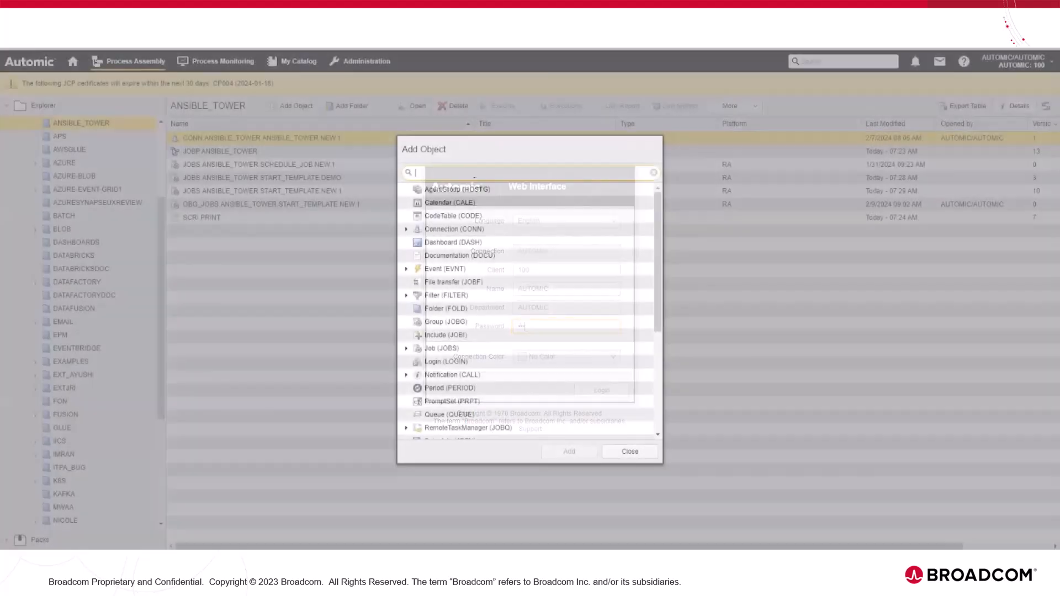
Step: In Automic's Add Object dialog, filter the object types by "ANSIBL" and select ANSIBLE_TOWER Connection
{"action": "type", "text": "ANSIBL"}
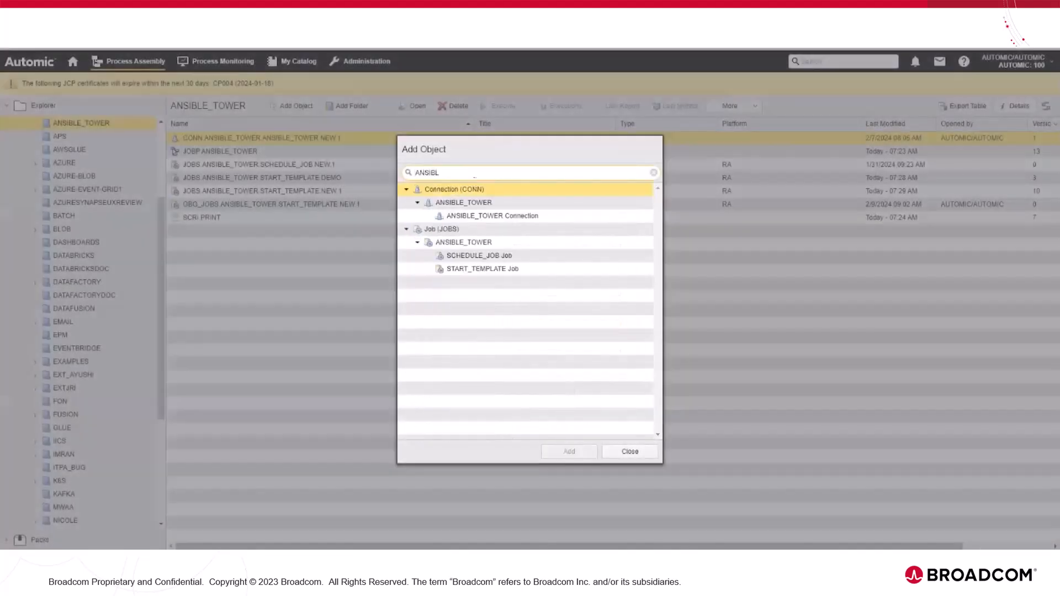
{"action": "left_click", "coordinate": [500, 269]}
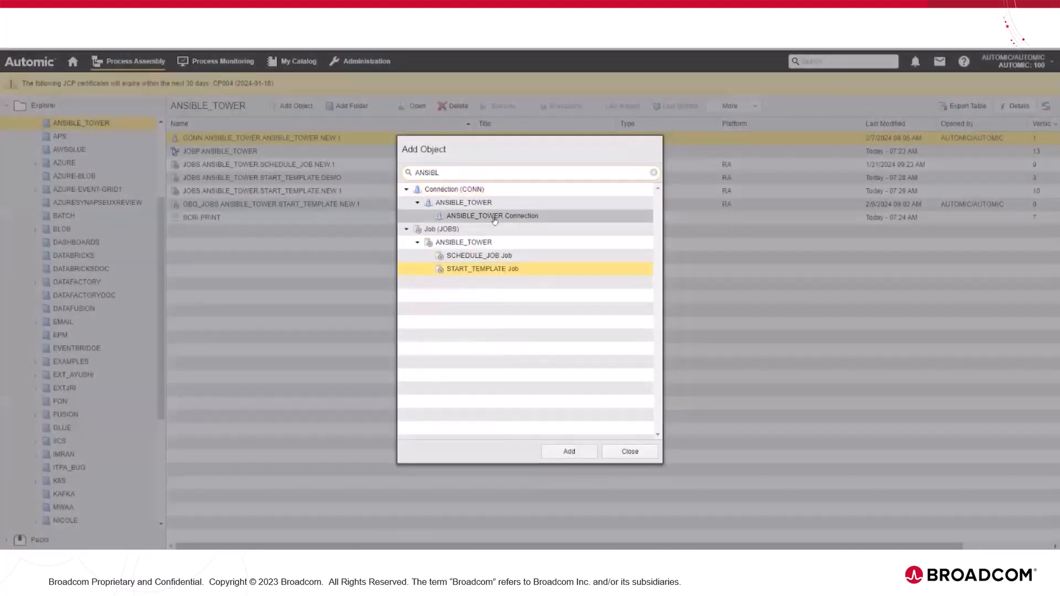
{"action": "left_click", "coordinate": [494, 217]}
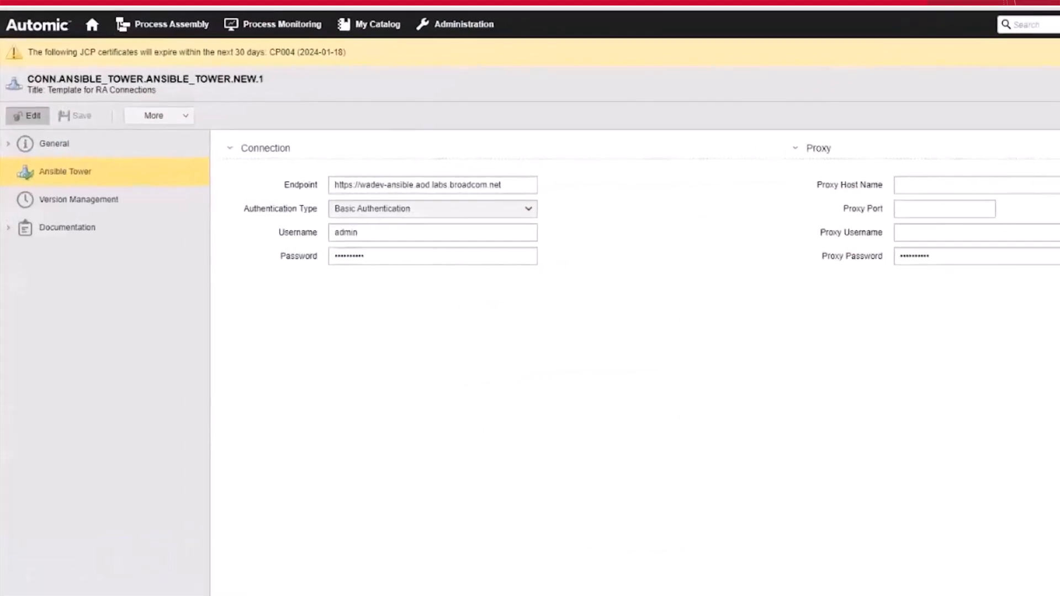
Step: Check the Ansible Tower connection's endpoint and choose Token as its authentication type
{"action": "left_click", "coordinate": [380, 184]}
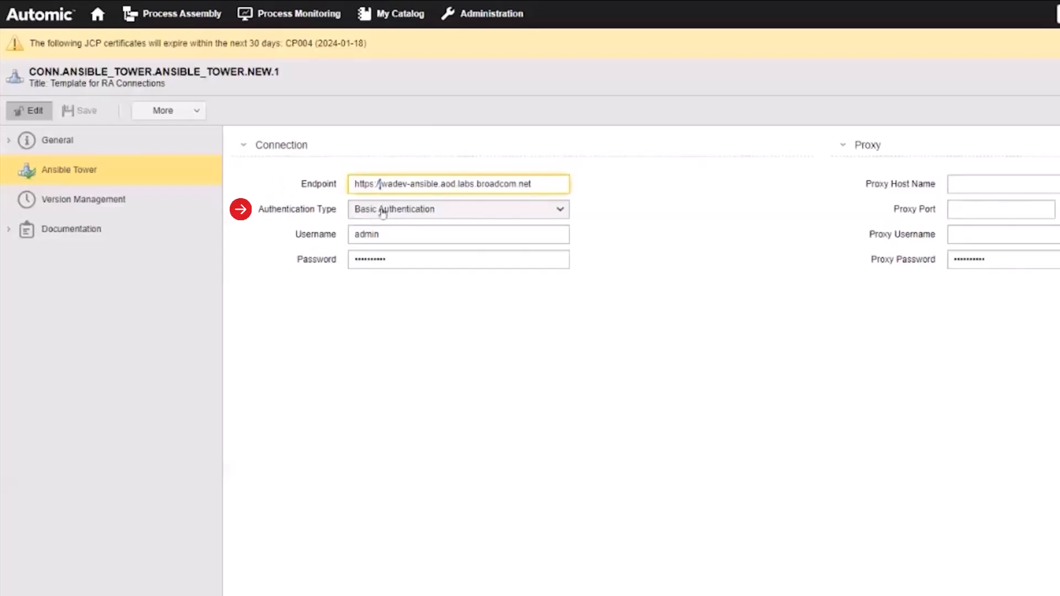
{"action": "left_click", "coordinate": [383, 213]}
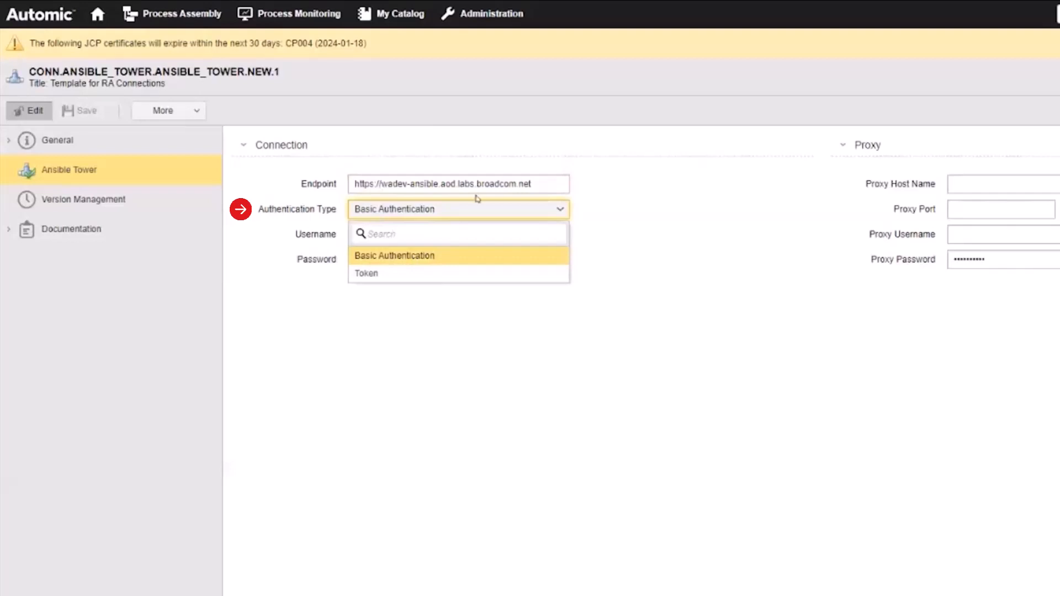
{"action": "left_click", "coordinate": [472, 274]}
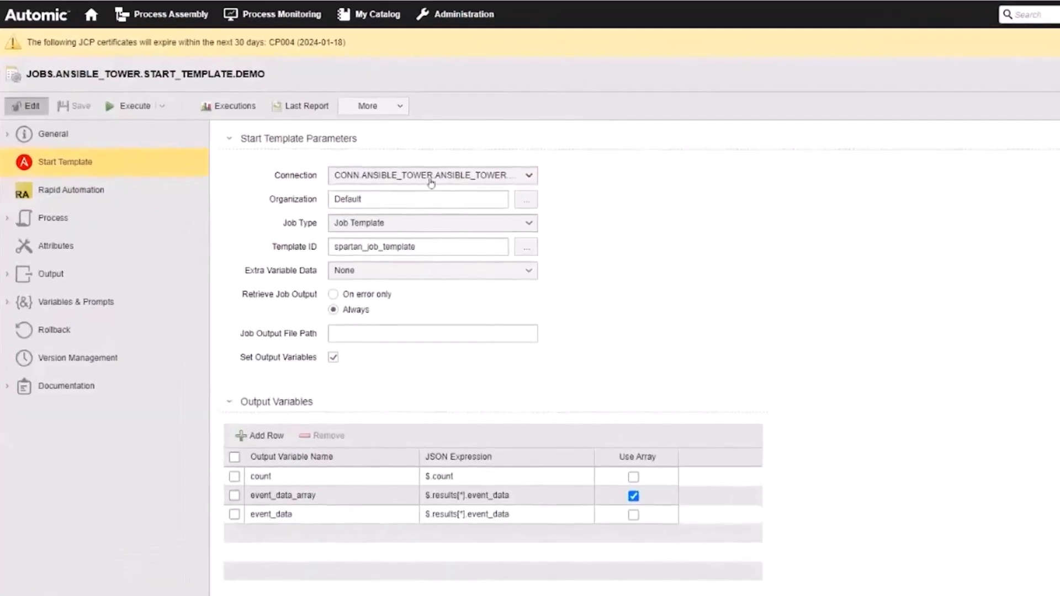
Step: Check the job's selectable connections, then look up the organizations and choose Default for the START_TEMPLATE.DEMO job
{"action": "left_click", "coordinate": [431, 176]}
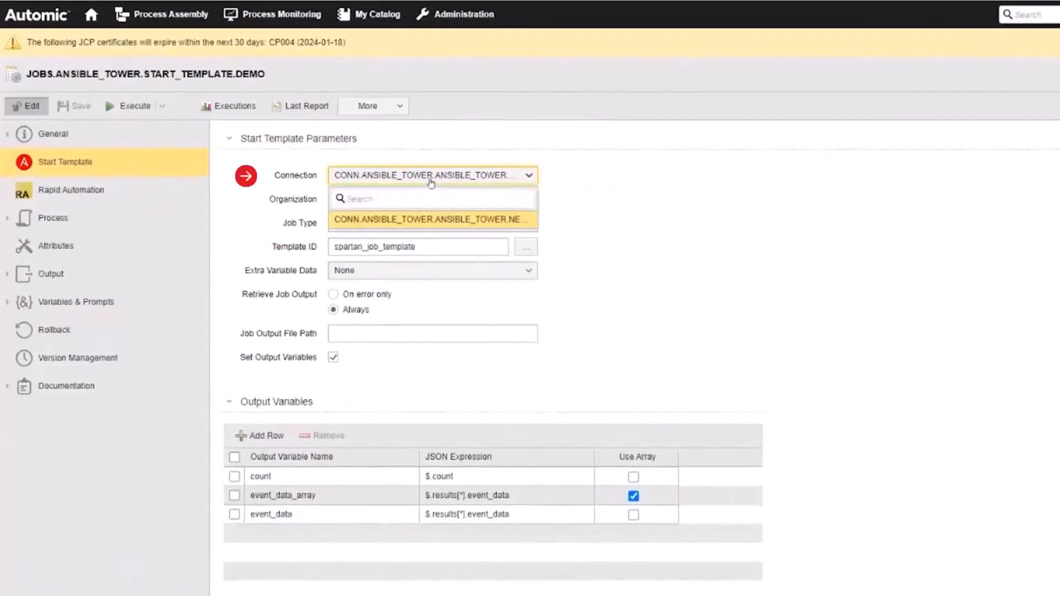
{"action": "left_click", "coordinate": [431, 176]}
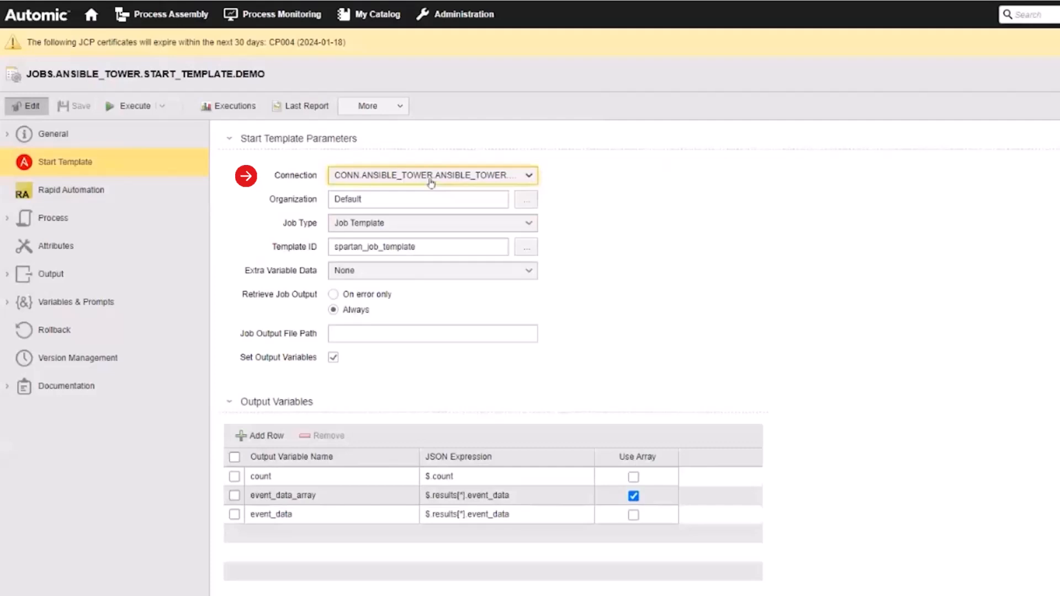
{"action": "left_click", "coordinate": [413, 200]}
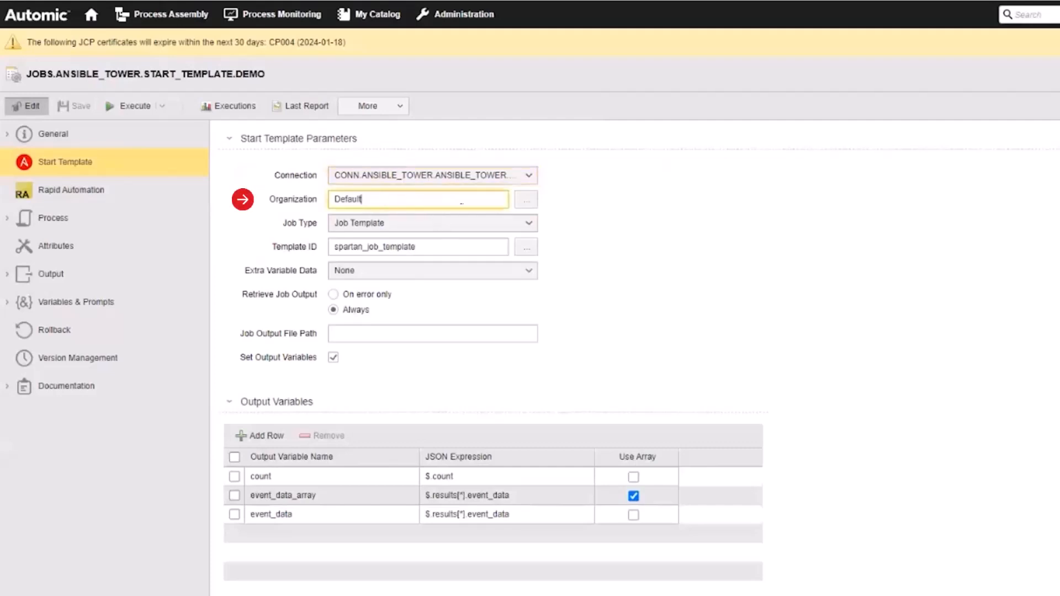
{"action": "left_click", "coordinate": [523, 205]}
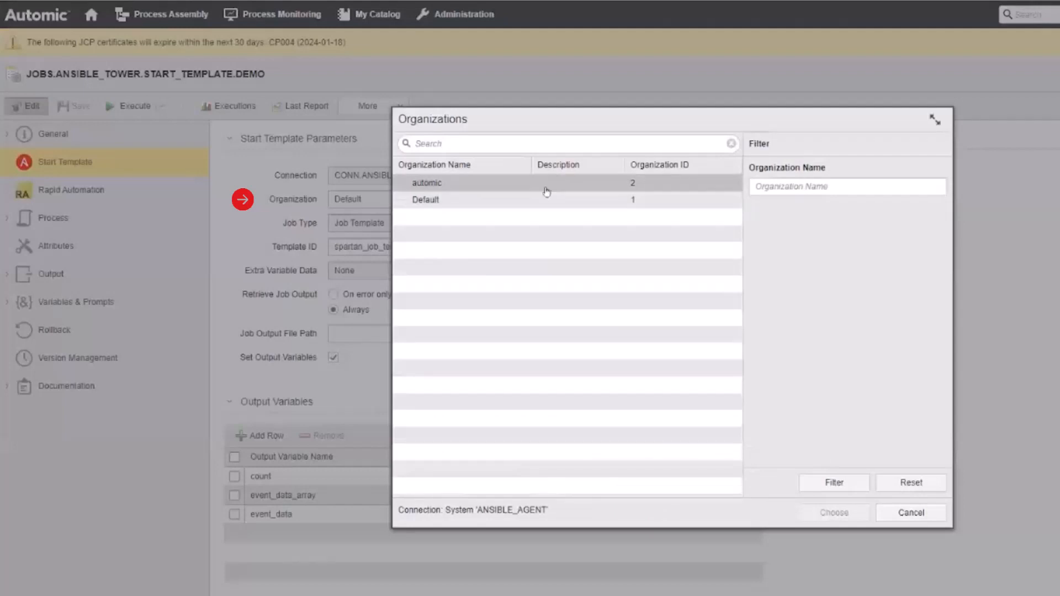
{"action": "left_click", "coordinate": [546, 193]}
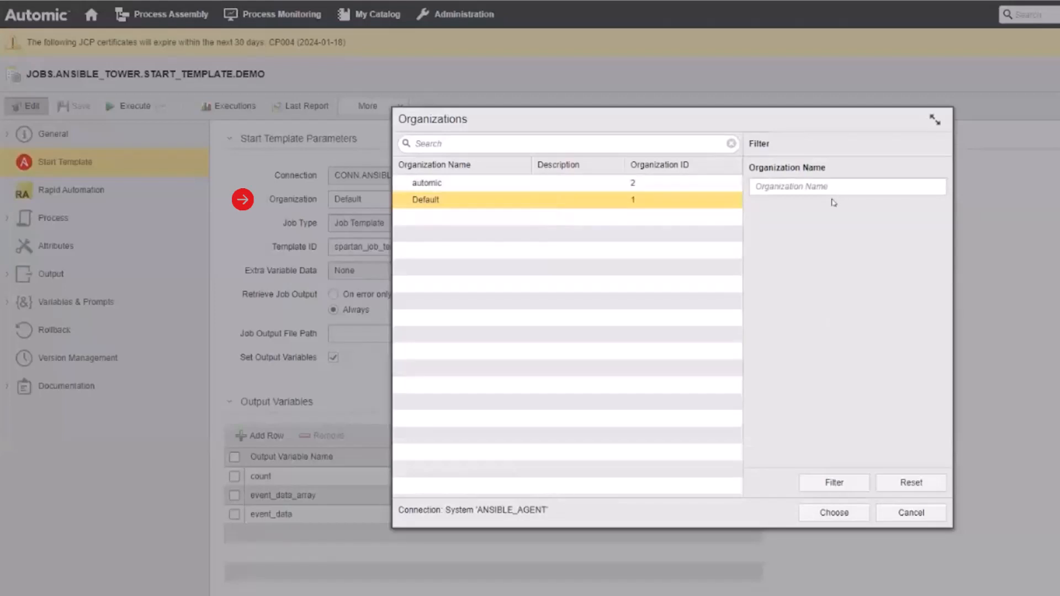
{"action": "left_click", "coordinate": [829, 188]}
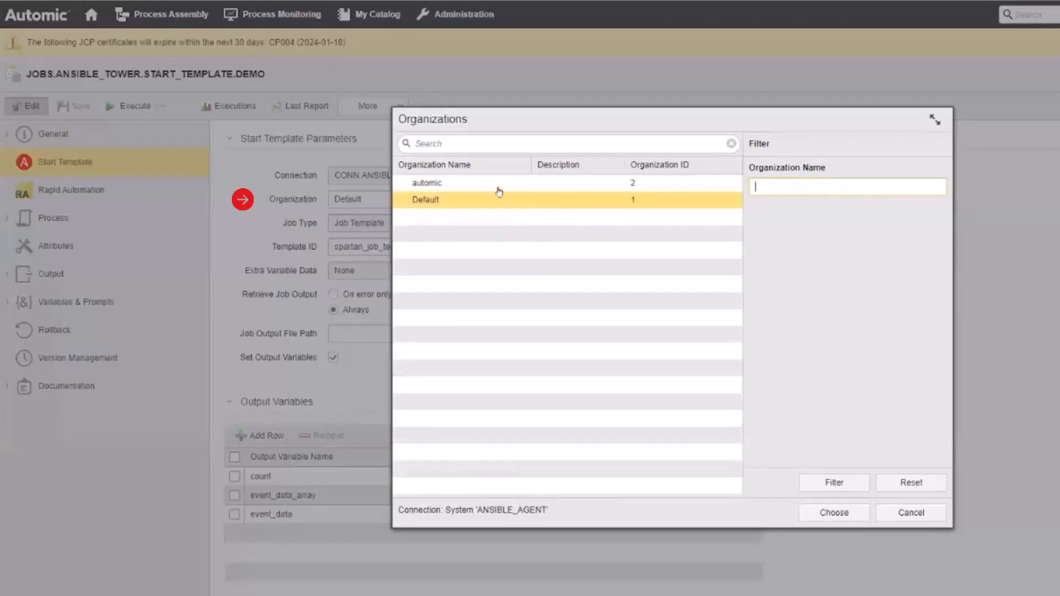
{"action": "double_click", "coordinate": [508, 195]}
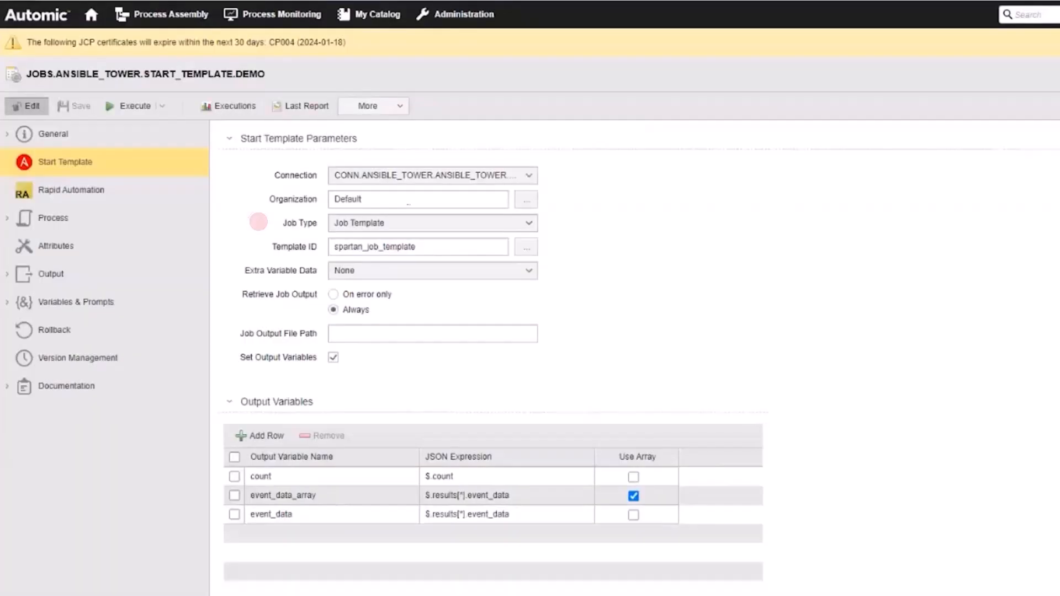
Step: Keep Job Template as the job type and look up spartan_job_template for the template ID
{"action": "left_click", "coordinate": [432, 230]}
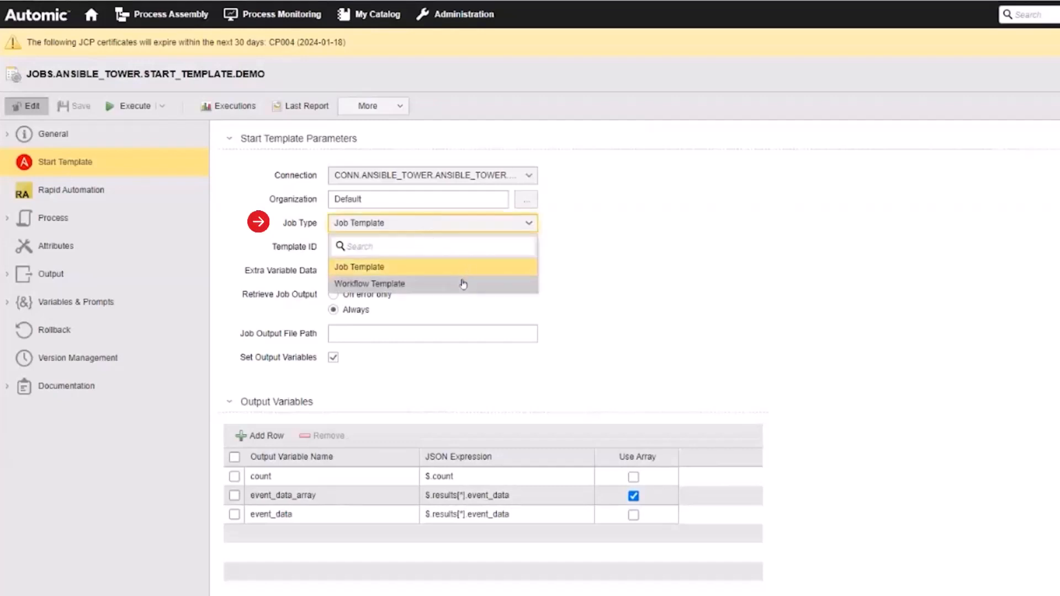
{"action": "left_click", "coordinate": [549, 266]}
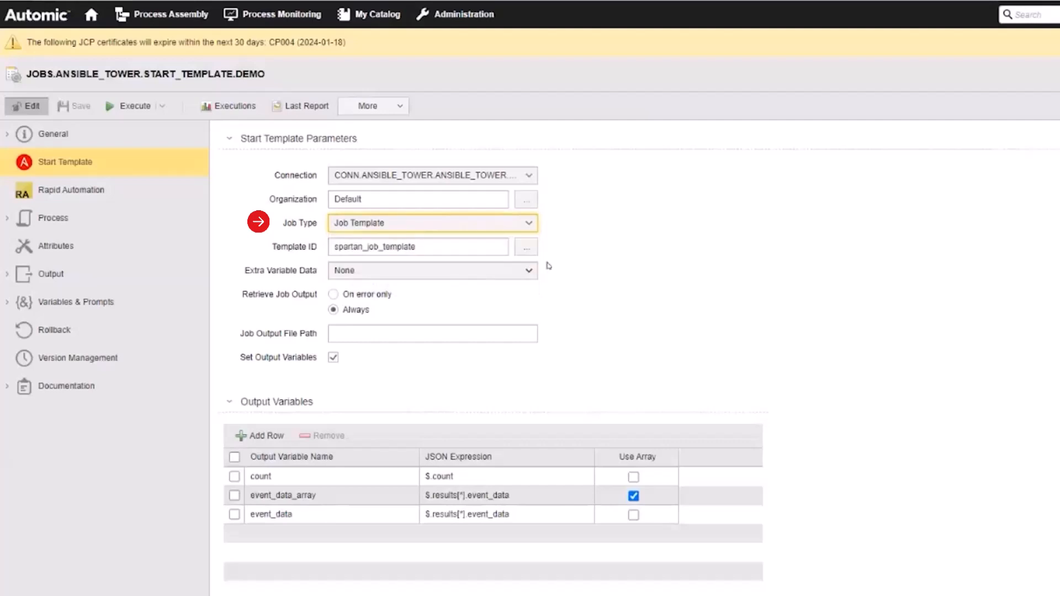
{"action": "left_click", "coordinate": [434, 248]}
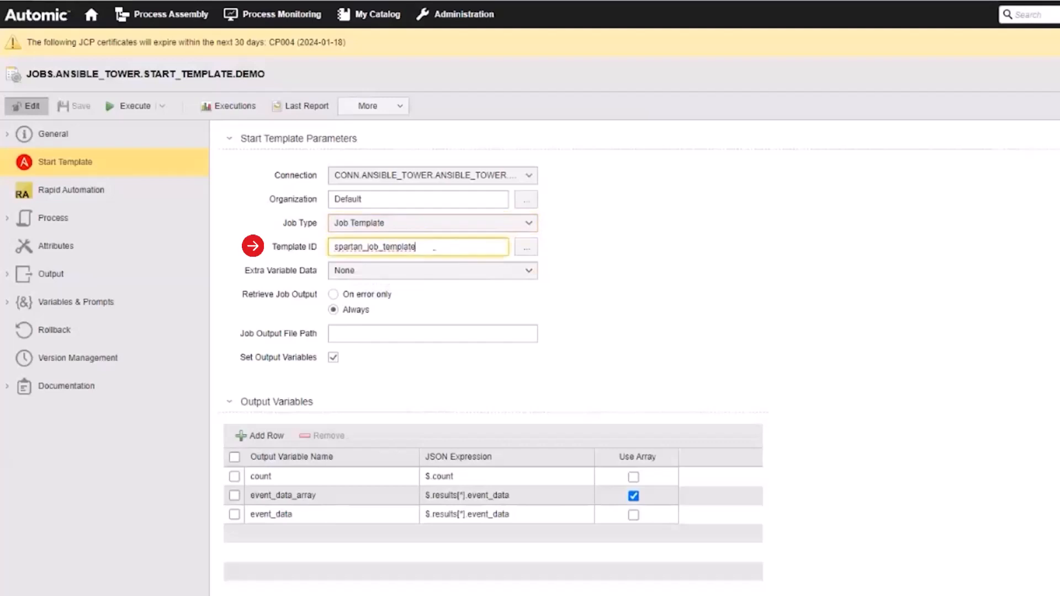
{"action": "left_click", "coordinate": [527, 248]}
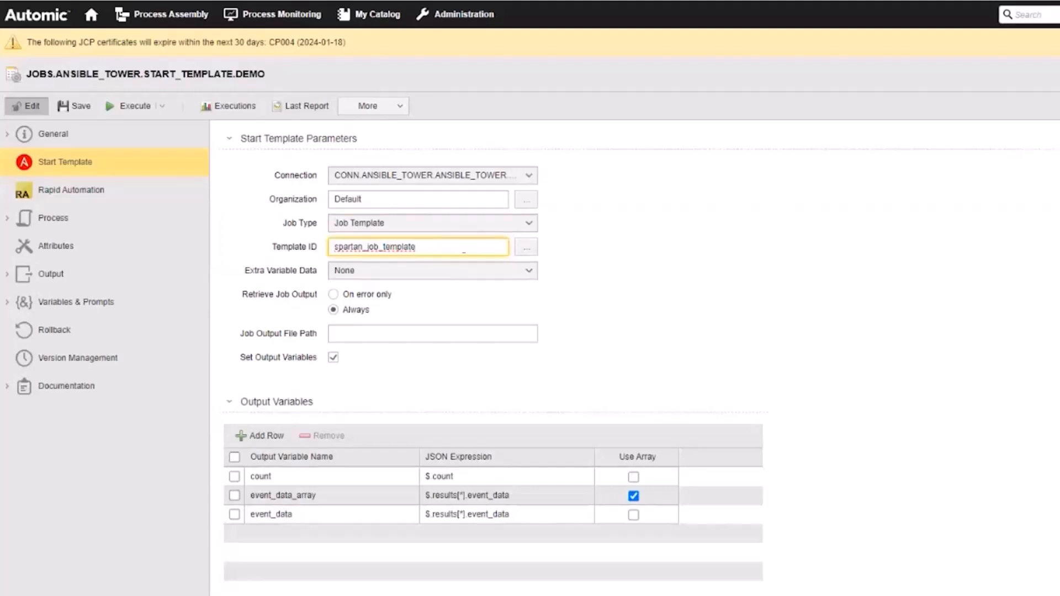
Step: Set the extra variable data to JSON and open its JSON field for editing
{"action": "left_click", "coordinate": [465, 279]}
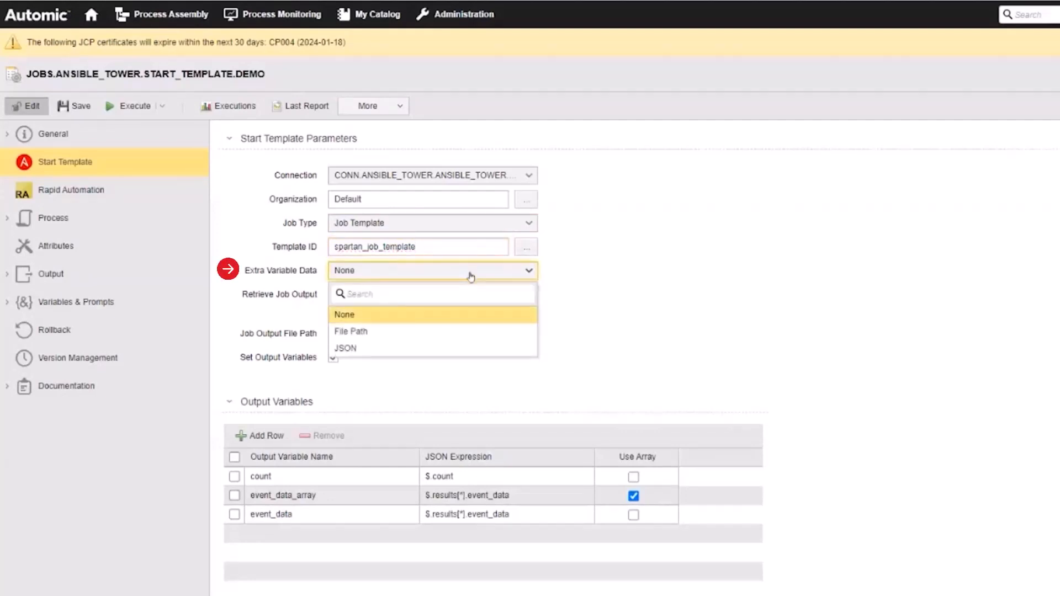
{"action": "left_click", "coordinate": [469, 349]}
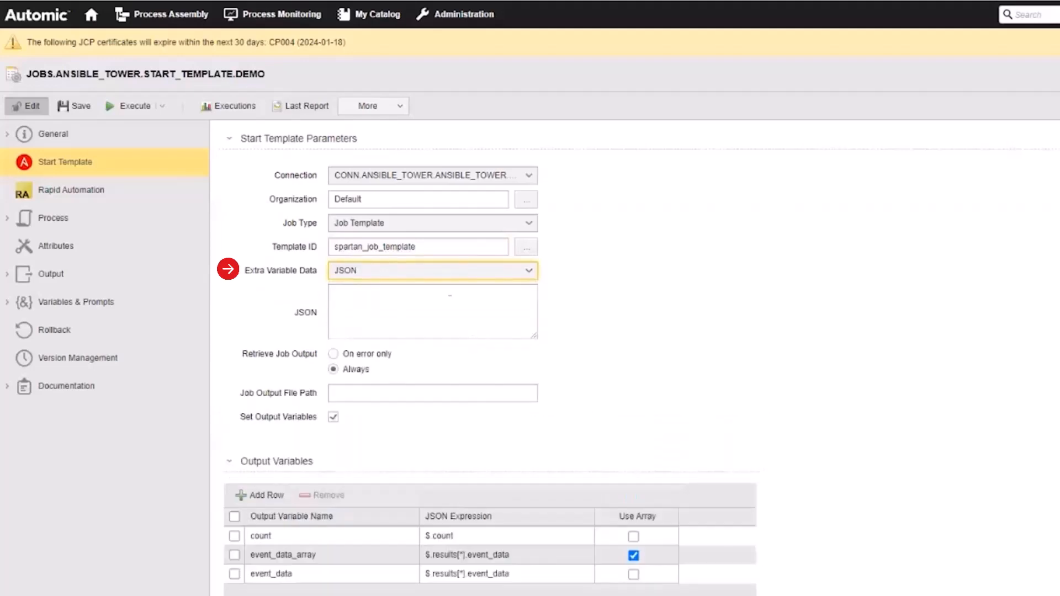
{"action": "left_click", "coordinate": [364, 313]}
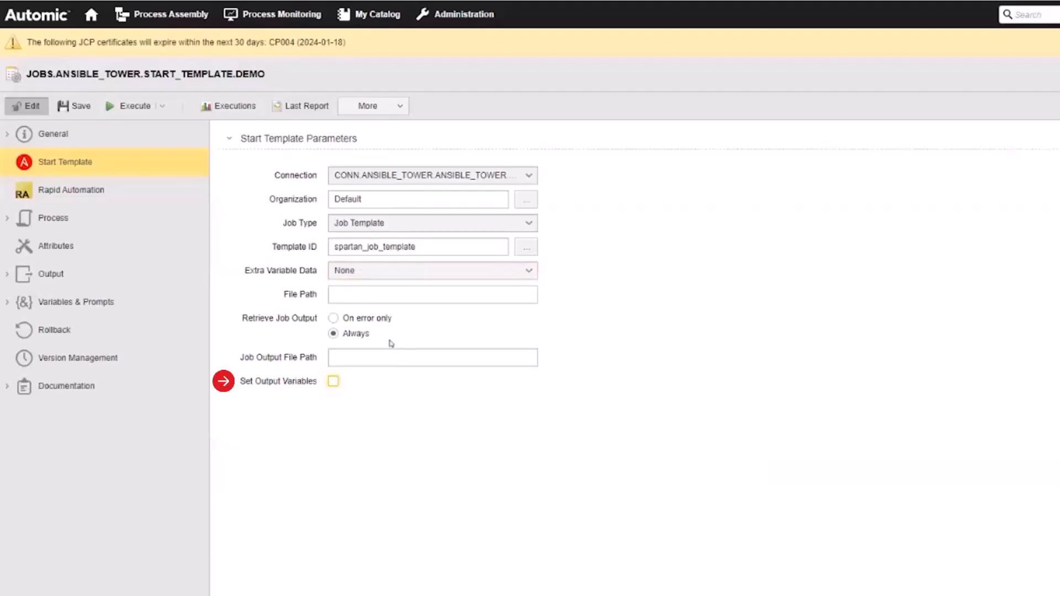
Step: Enable Set Output Variables and inspect the JSON expressions of the count and event_data_array output variables
{"action": "left_click", "coordinate": [333, 382]}
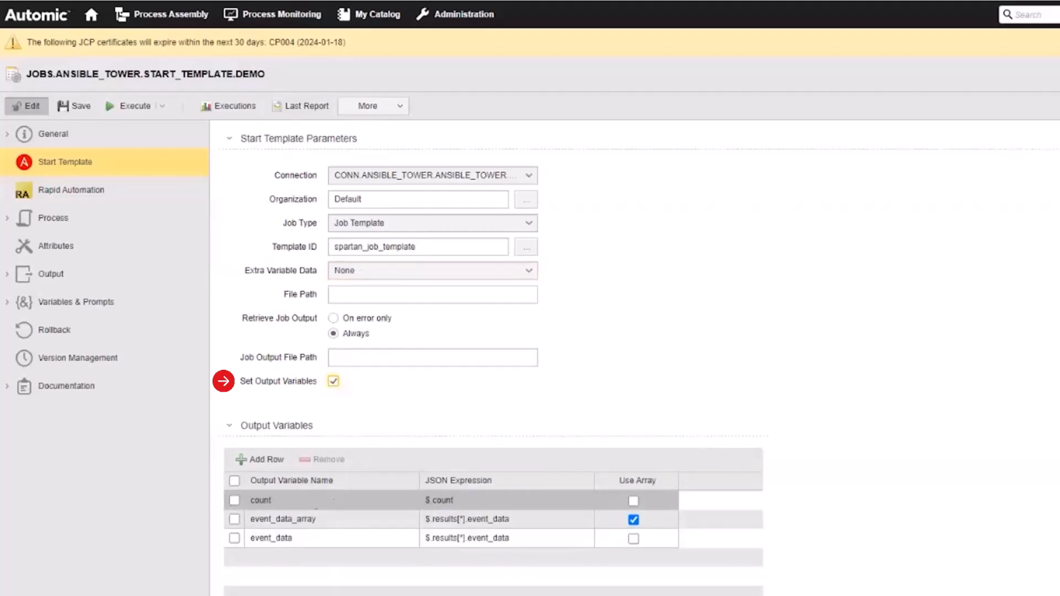
{"action": "left_click", "coordinate": [316, 505]}
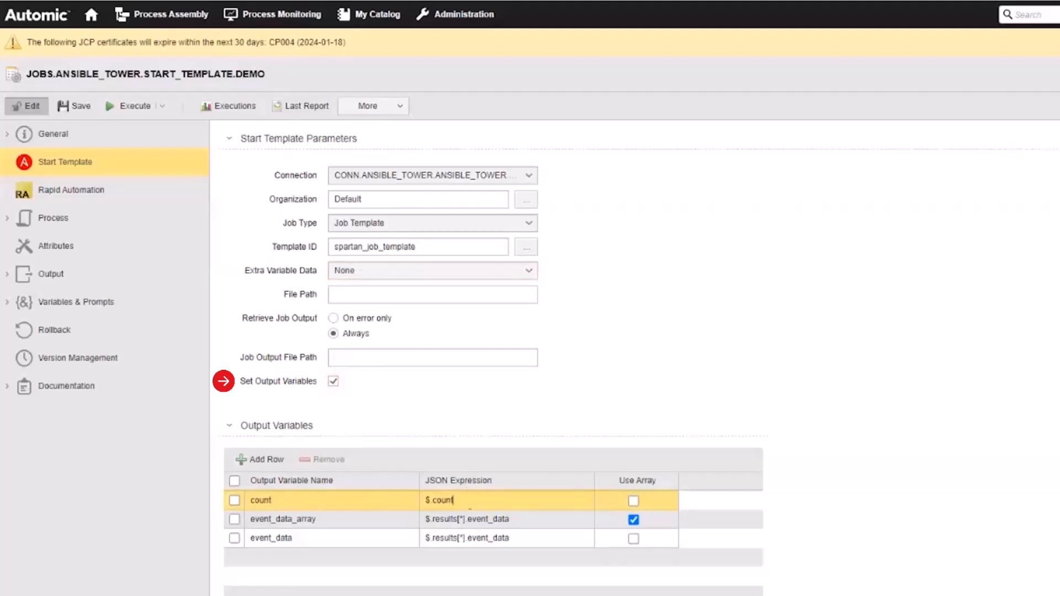
{"action": "left_click", "coordinate": [585, 520]}
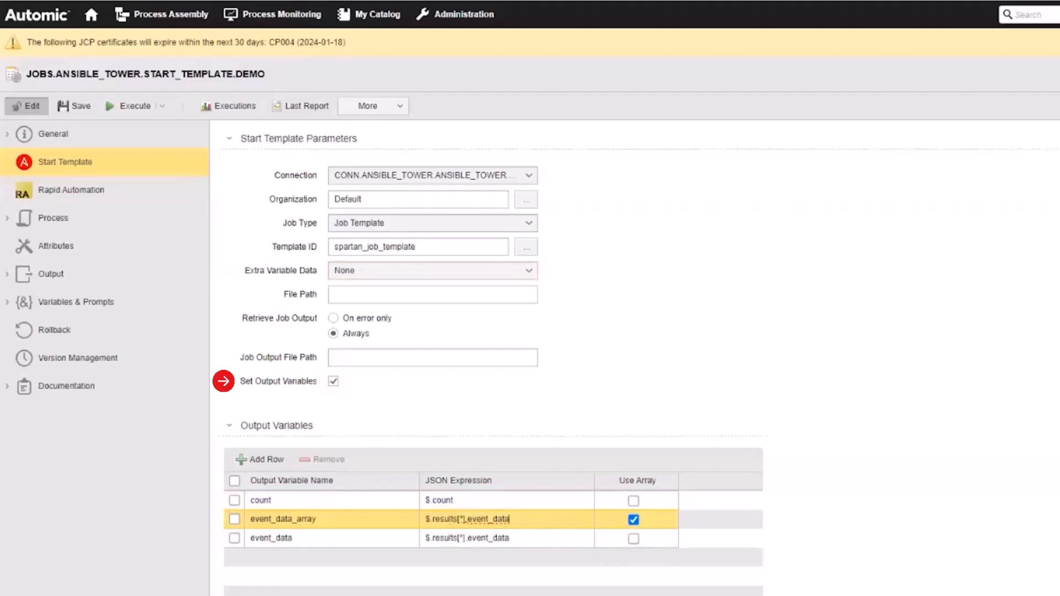
{"action": "left_click_drag", "start_coordinate": [465, 520], "coordinate": [432, 519]}
{"action": "left_click_drag", "start_coordinate": [510, 520], "coordinate": [467, 519]}
Step: Save and execute the START_TEMPLATE.DEMO job, then refresh its list of executions
{"action": "left_click", "coordinate": [74, 105]}
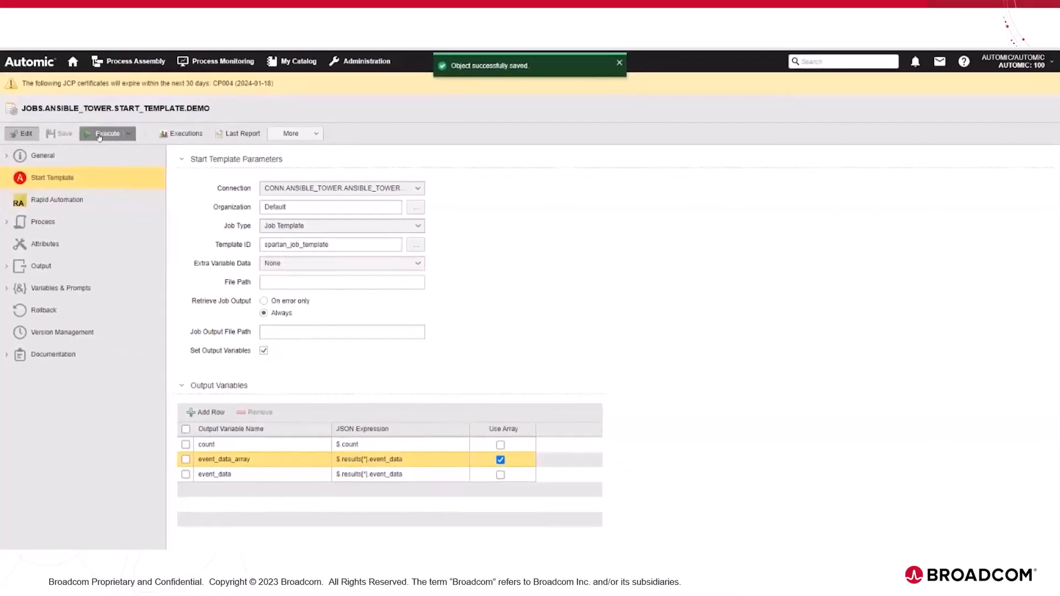
{"action": "left_click", "coordinate": [100, 135]}
{"action": "left_click", "coordinate": [182, 133]}
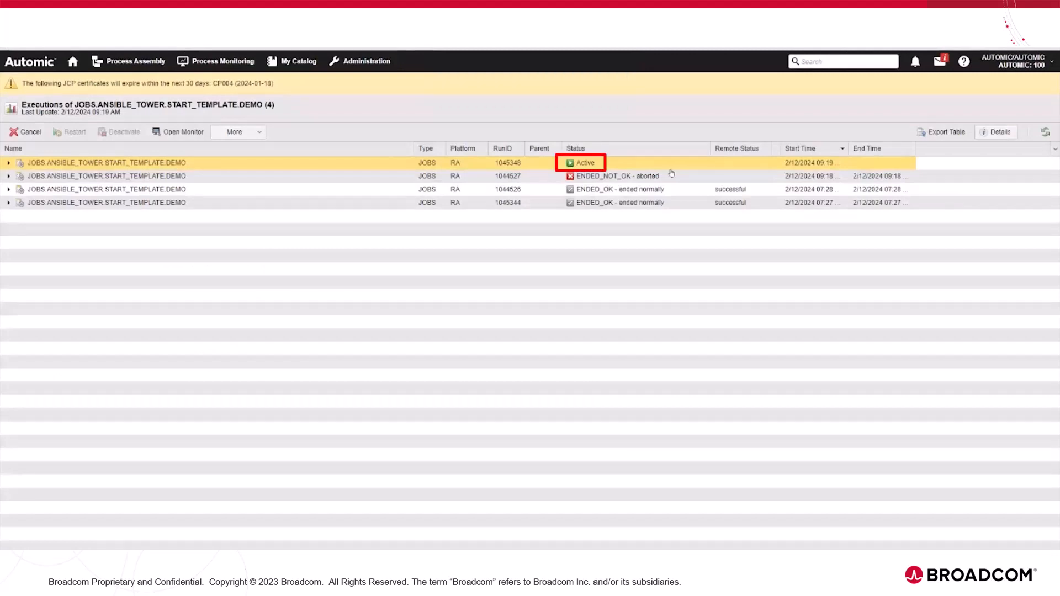
{"action": "left_click", "coordinate": [1045, 132]}
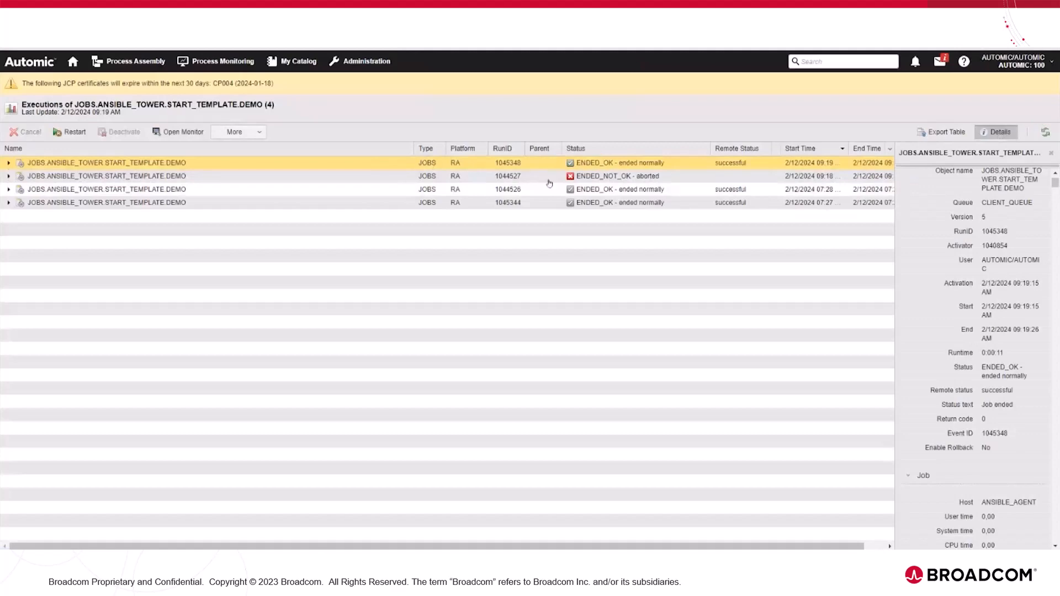
Step: Open the report of the latest execution, read through it and switch to the agent log (PLOG)
{"action": "right_click", "coordinate": [525, 162]}
{"action": "left_click", "coordinate": [552, 183]}
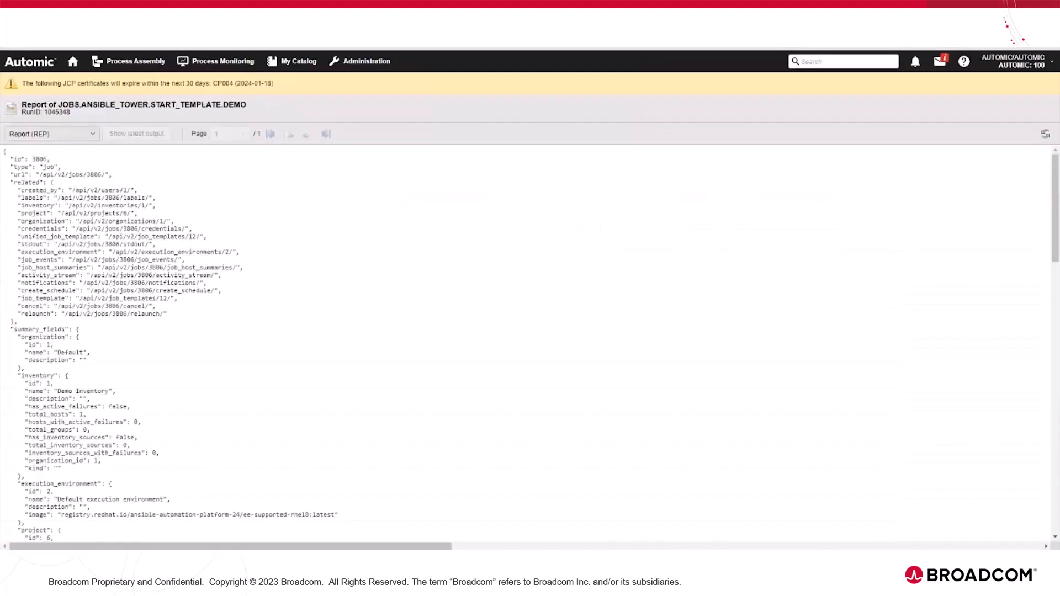
{"action": "scroll", "coordinate": [110, 210], "scroll_direction": "down", "scroll_amount": 12}
{"action": "left_click", "coordinate": [51, 134]}
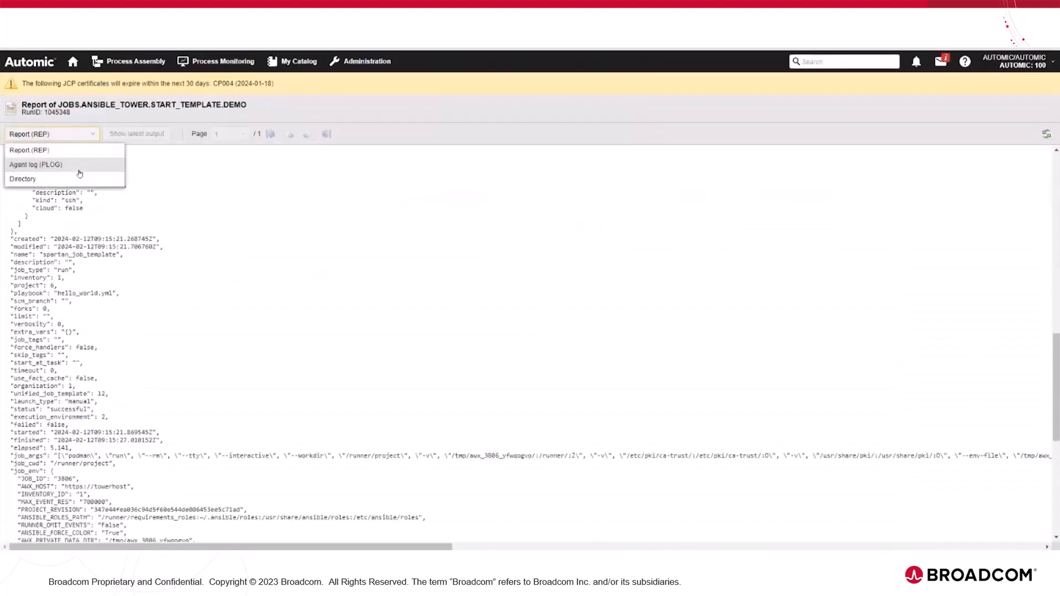
{"action": "left_click", "coordinate": [33, 163]}
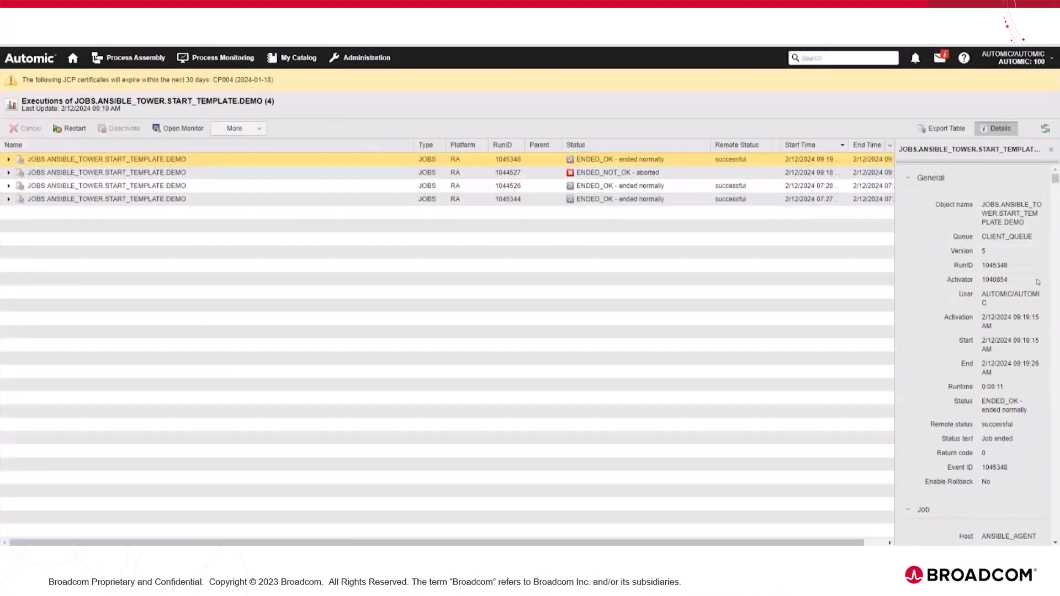
Step: Examine the remote status in the details of the latest execution
{"action": "scroll", "coordinate": [990, 293], "scroll_direction": "down", "scroll_amount": 5}
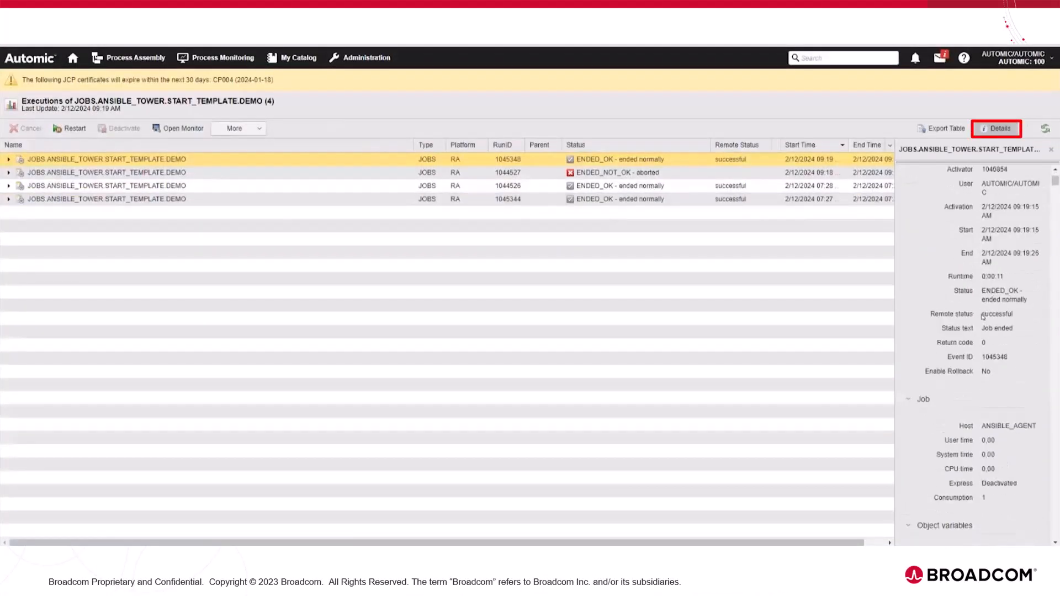
{"action": "double_click", "coordinate": [1017, 314]}
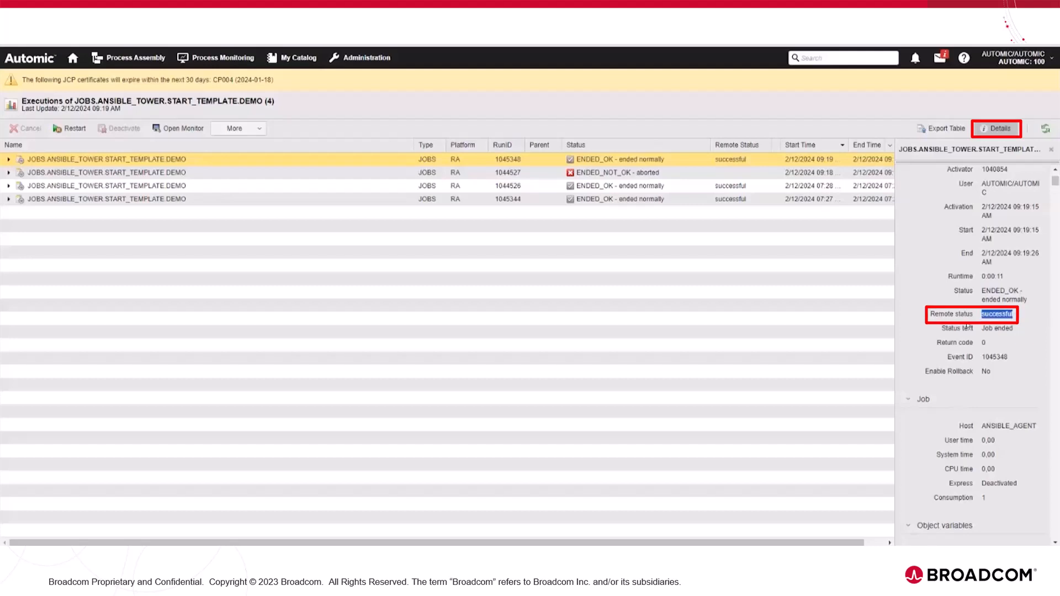
Step: Widen the execution details and examine the &COUNT# and &EVENT_DATA# object variables of the latest run
{"action": "scroll", "coordinate": [1002, 293], "scroll_direction": "down", "scroll_amount": 1}
{"action": "scroll", "coordinate": [1003, 292], "scroll_direction": "down", "scroll_amount": 6}
{"action": "left_click_drag", "start_coordinate": [895, 303], "coordinate": [404, 245]}
{"action": "scroll", "coordinate": [705, 349], "scroll_direction": "up", "scroll_amount": 5}
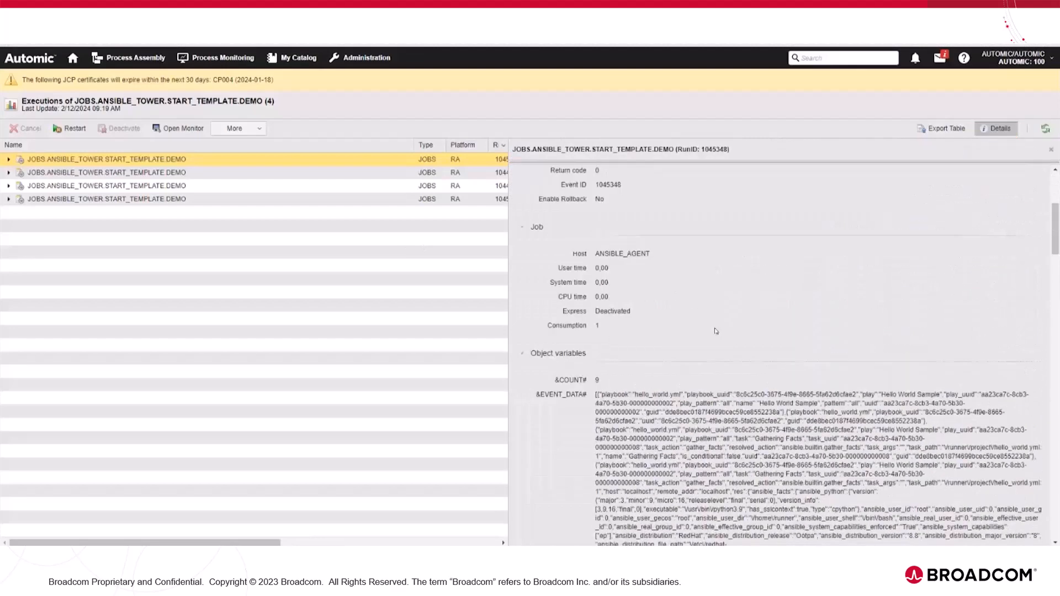
{"action": "scroll", "coordinate": [555, 326], "scroll_direction": "down", "scroll_amount": 1}
{"action": "left_click_drag", "start_coordinate": [555, 327], "coordinate": [616, 330]}
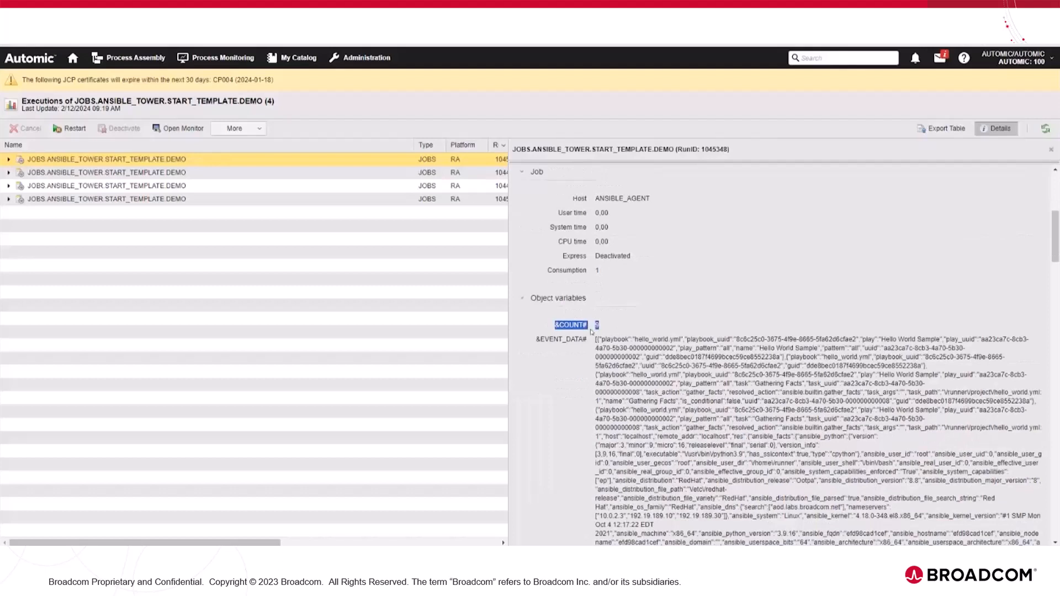
{"action": "scroll", "coordinate": [613, 273], "scroll_direction": "down", "scroll_amount": 1}
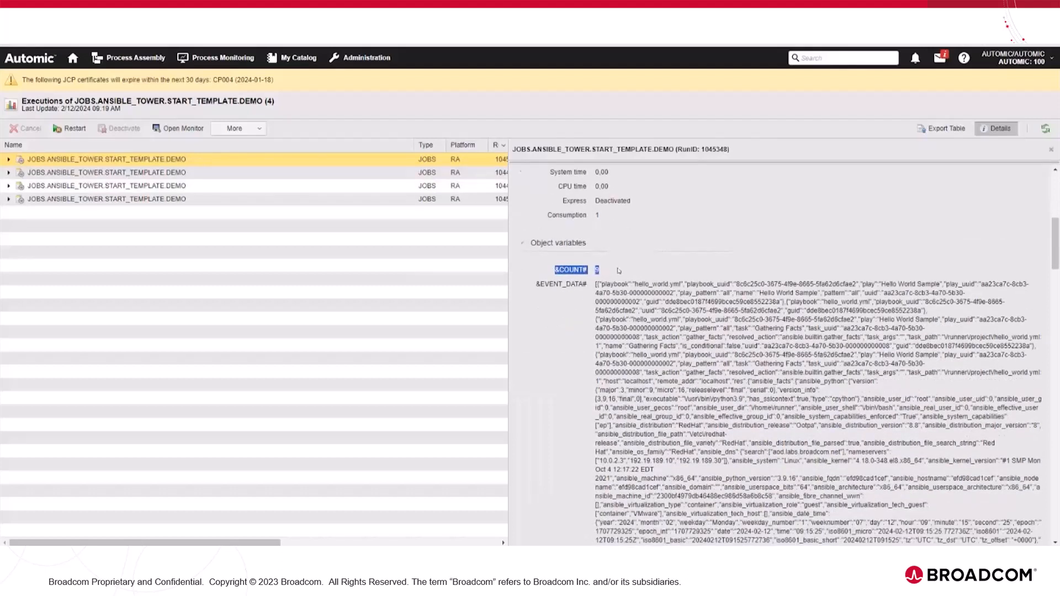
{"action": "scroll", "coordinate": [619, 271], "scroll_direction": "down", "scroll_amount": 1}
{"action": "double_click", "coordinate": [561, 229]}
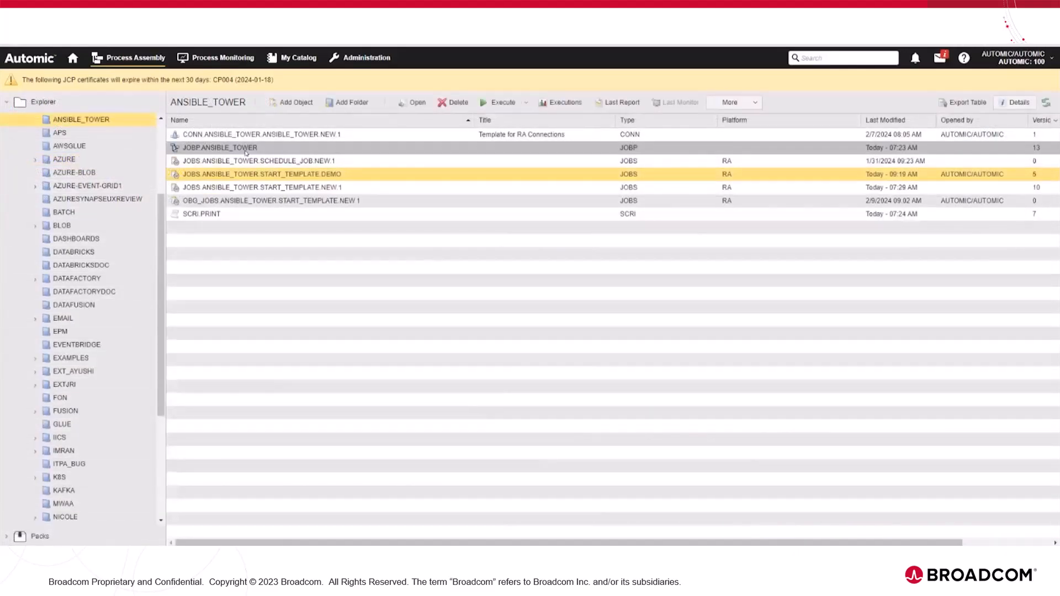
Step: Open the JOBP.ANSIBLE_TOWER workflow and show the postconditions of its JOBS.ANSIBLE_TOWER.START_TEMPLATE.NEW.1 task
{"action": "double_click", "coordinate": [246, 150]}
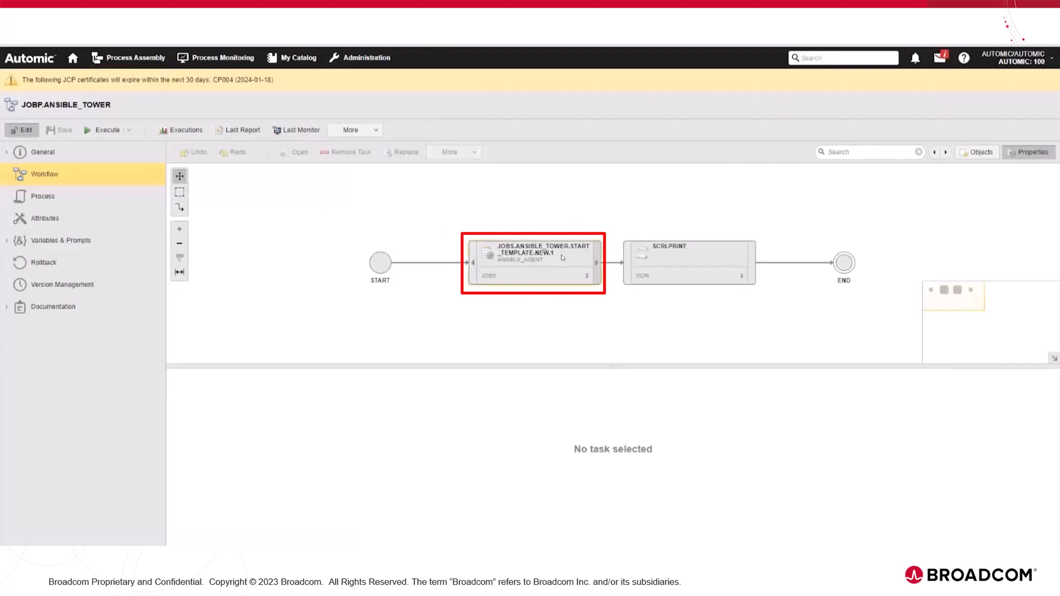
{"action": "left_click", "coordinate": [566, 279]}
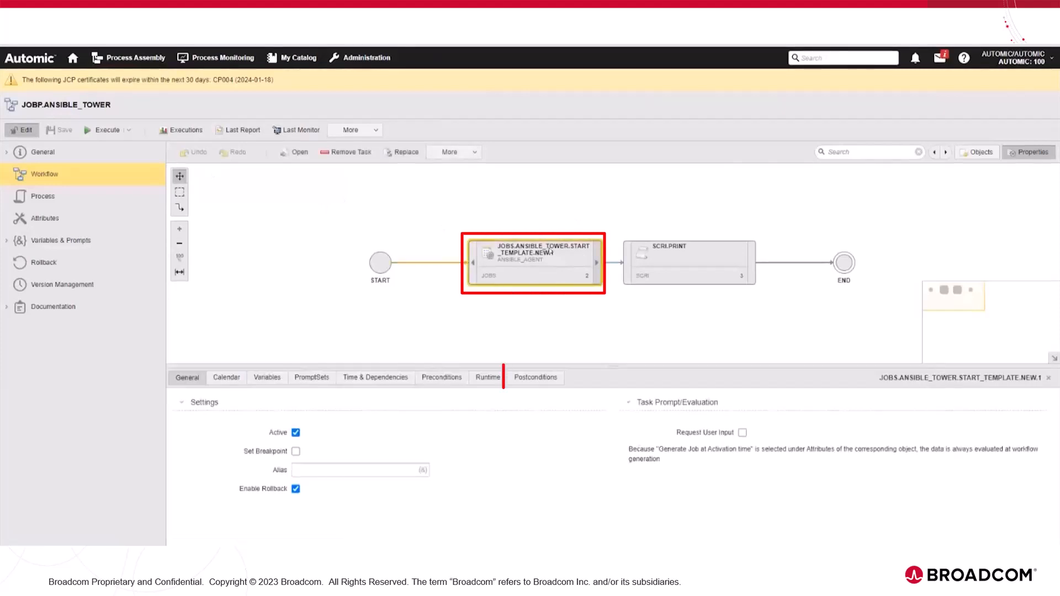
{"action": "left_click", "coordinate": [534, 379]}
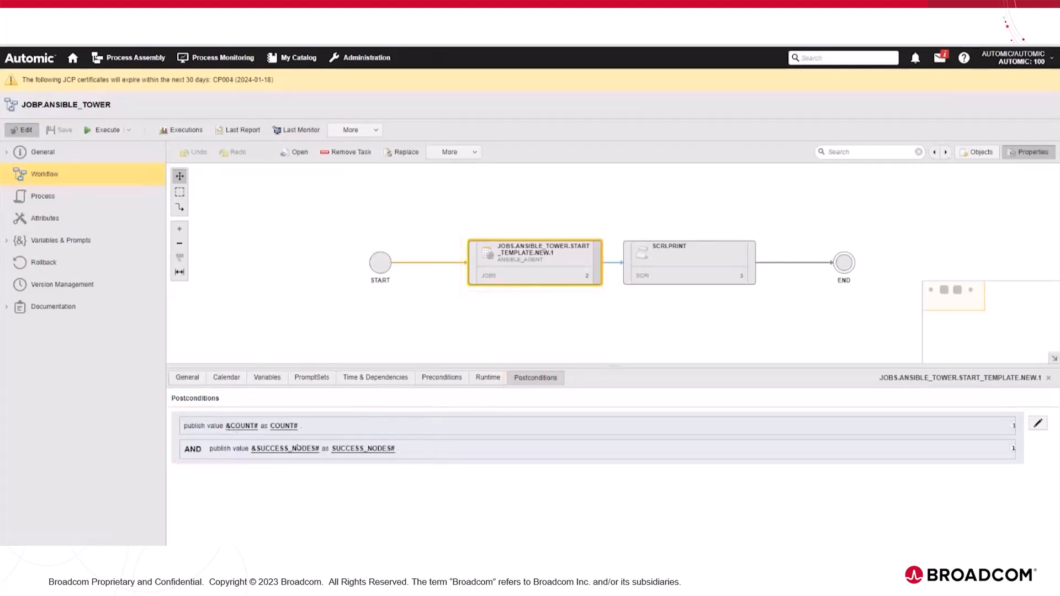
Step: Open the SCRI.PRINT script from the workflow and select its two print lines for &COUNT# and &SUCCESS_NODES#
{"action": "left_click", "coordinate": [671, 255]}
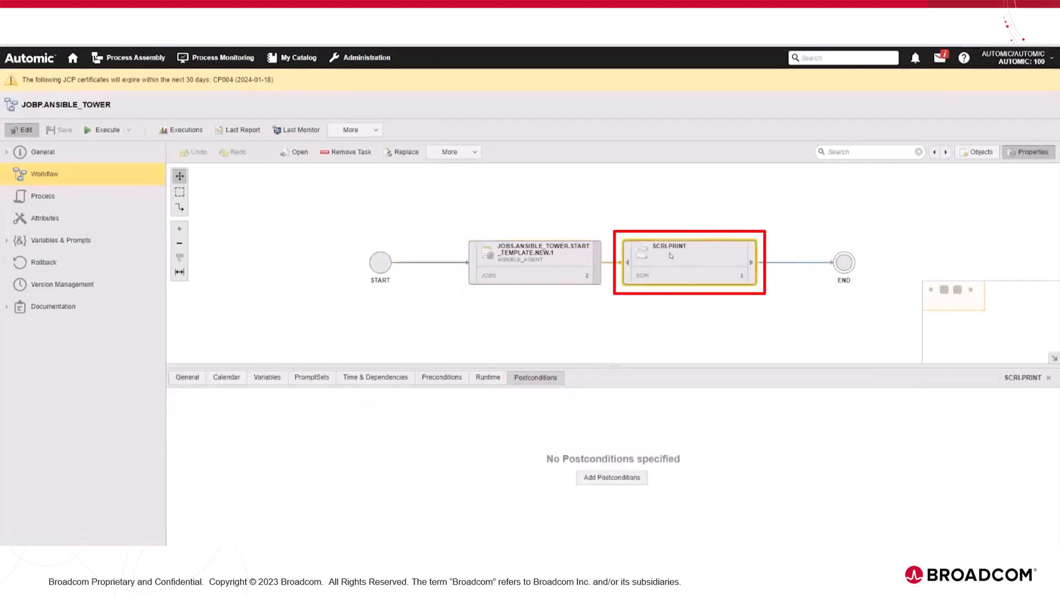
{"action": "double_click", "coordinate": [671, 255]}
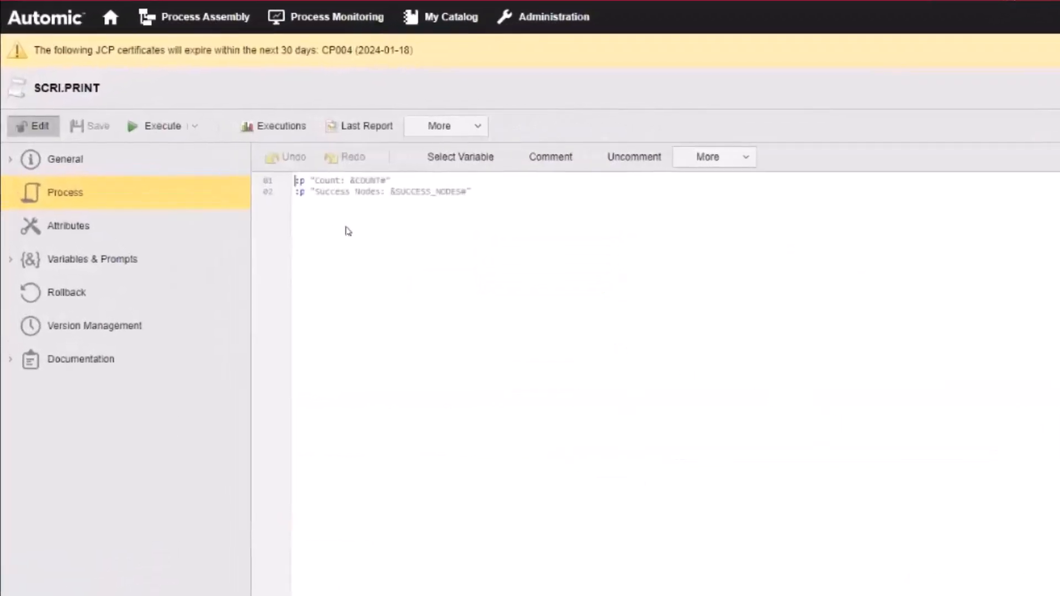
{"action": "left_click_drag", "start_coordinate": [480, 192], "coordinate": [294, 187]}
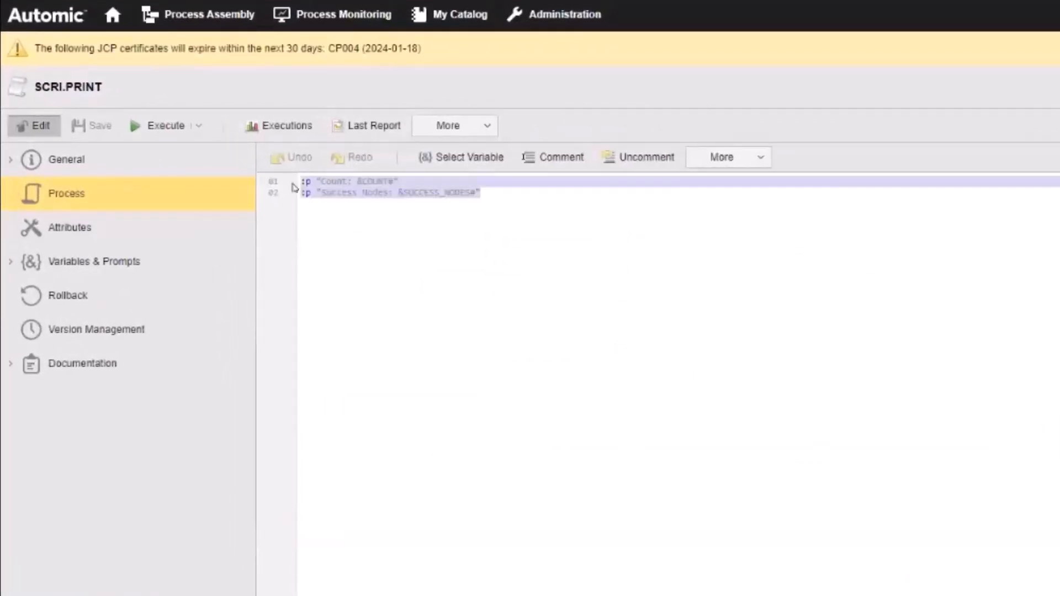